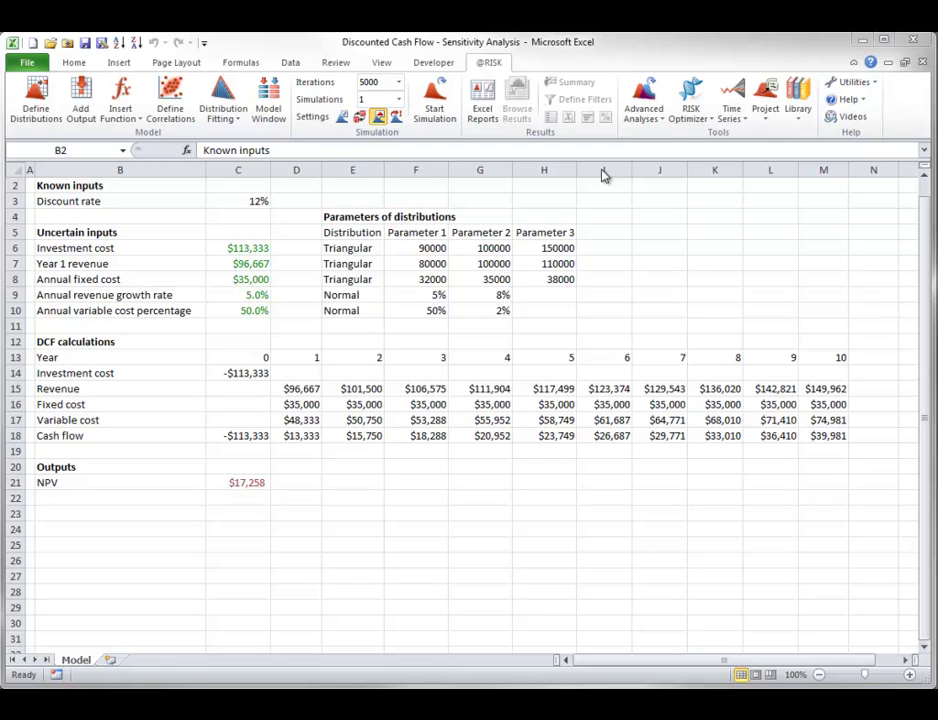
click(870, 86)
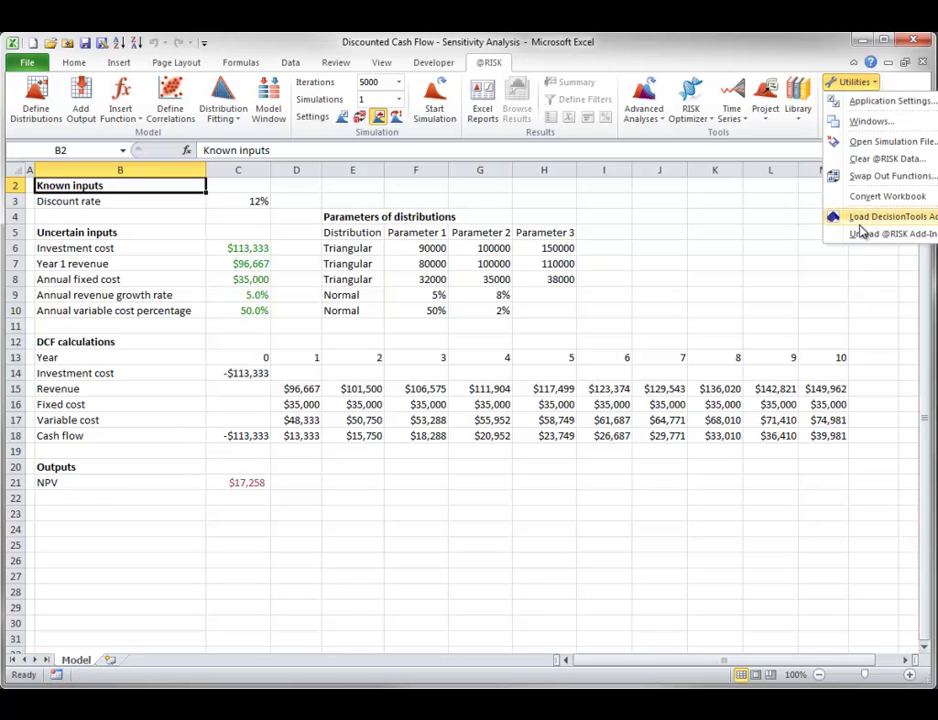
mouse_move(863, 222)
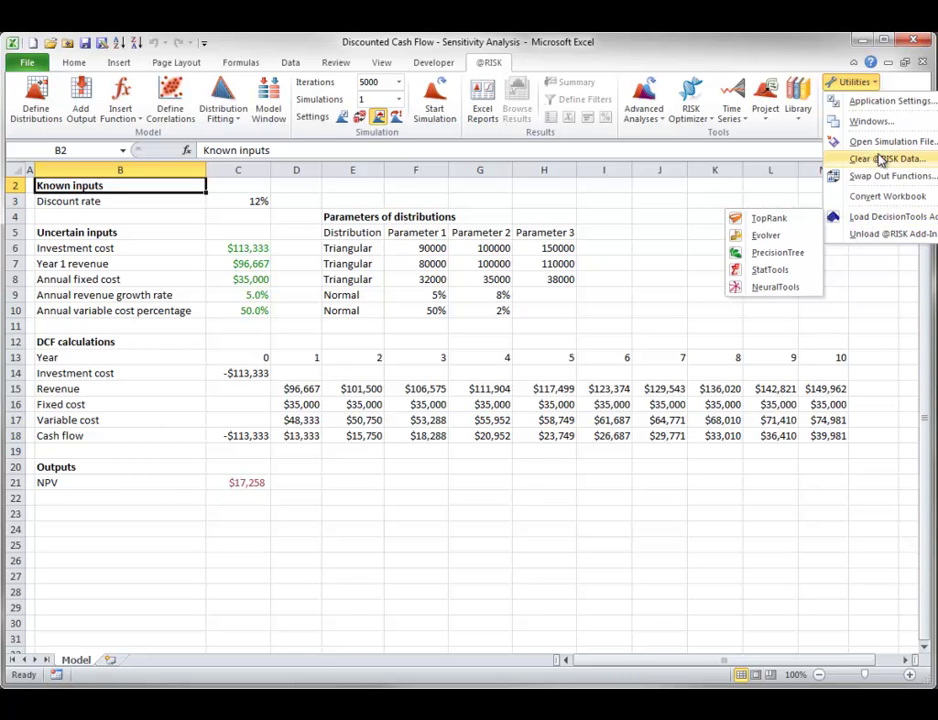
Open Application Settings, collapse General, and browse the Scenario and RISKOptimizer defaults
click(878, 104)
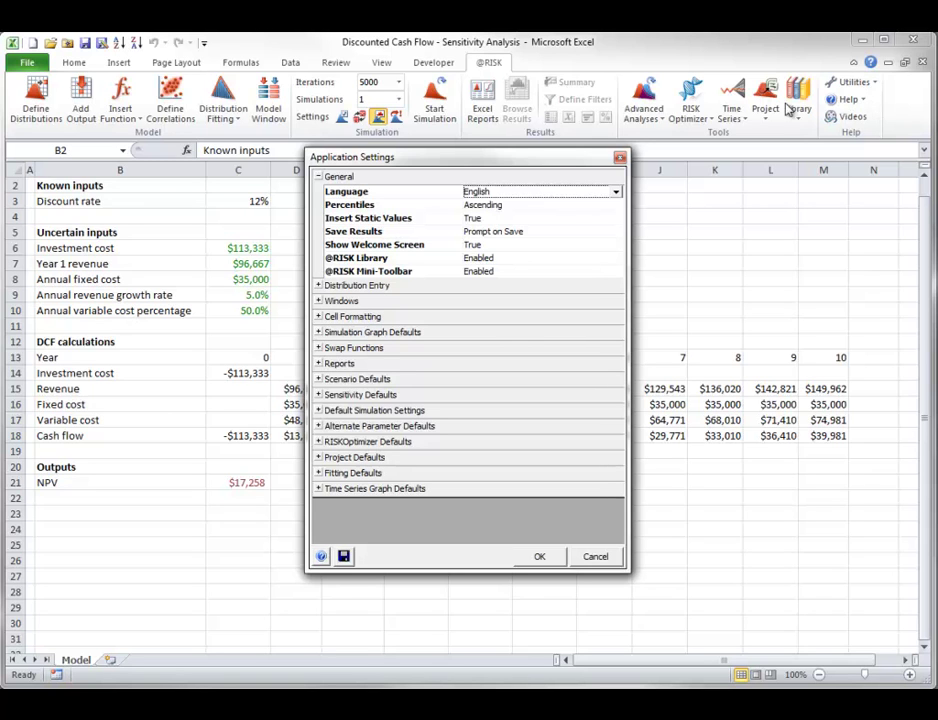
click(319, 177)
click(319, 286)
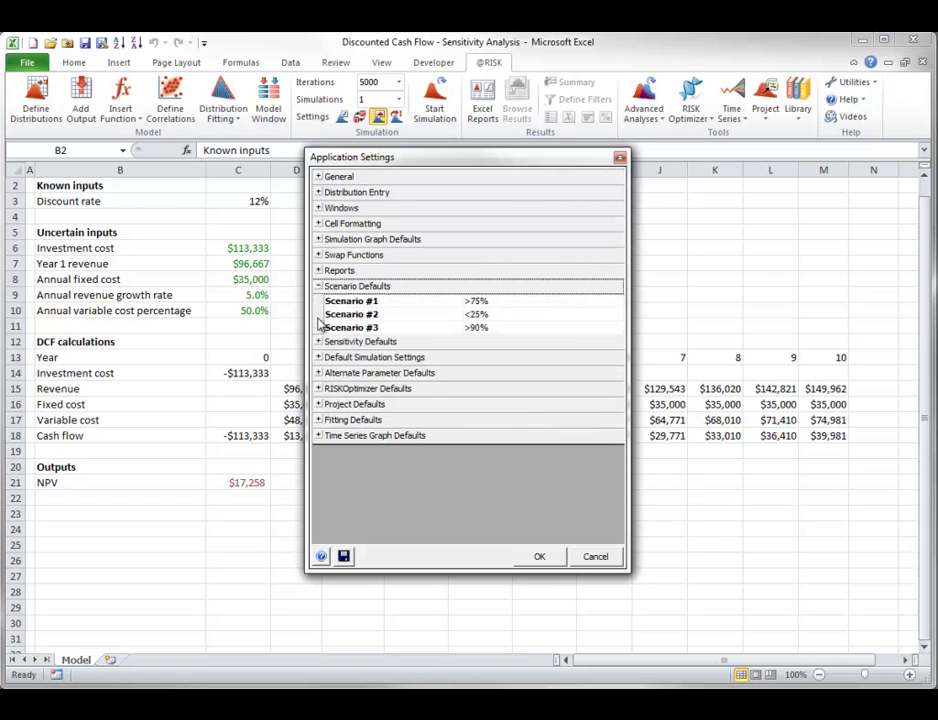
click(319, 287)
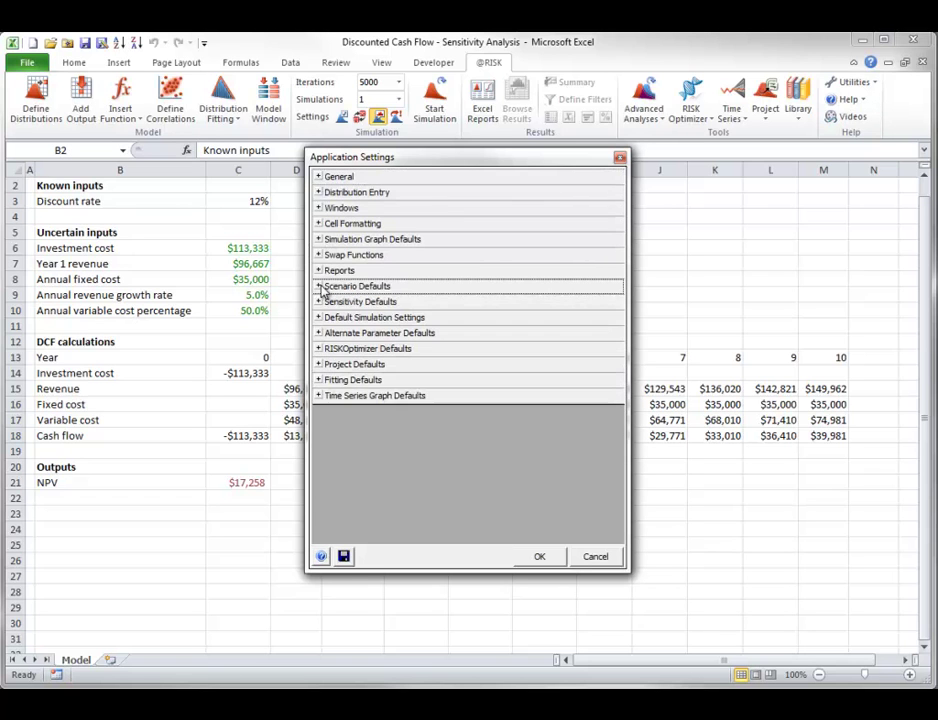
click(319, 349)
click(319, 349)
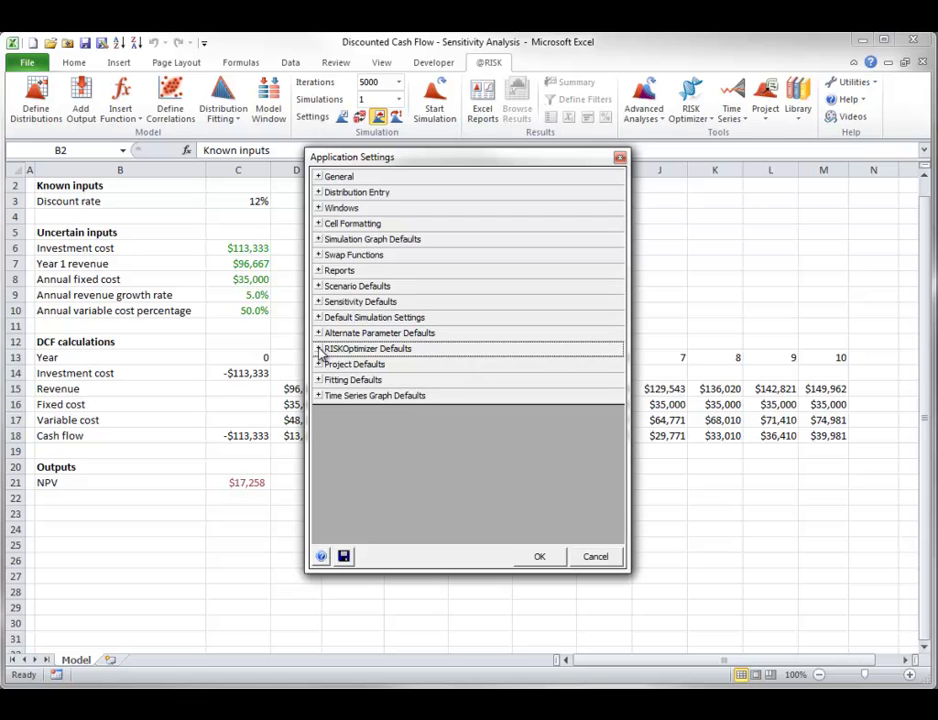
Expand Reports and keep Place Reports In set to New Workbook
click(319, 271)
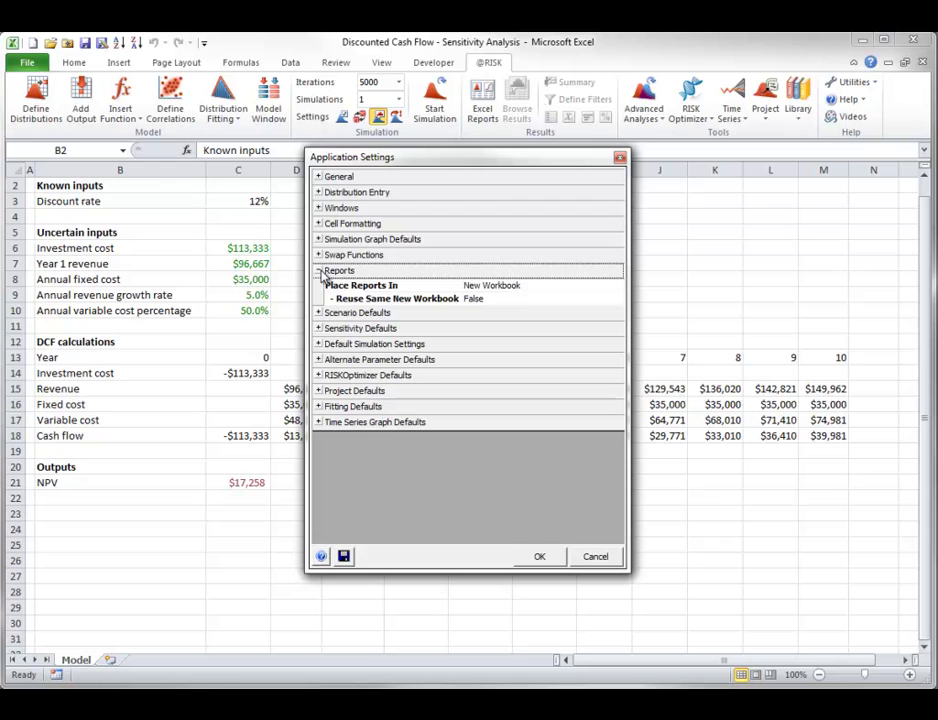
click(615, 285)
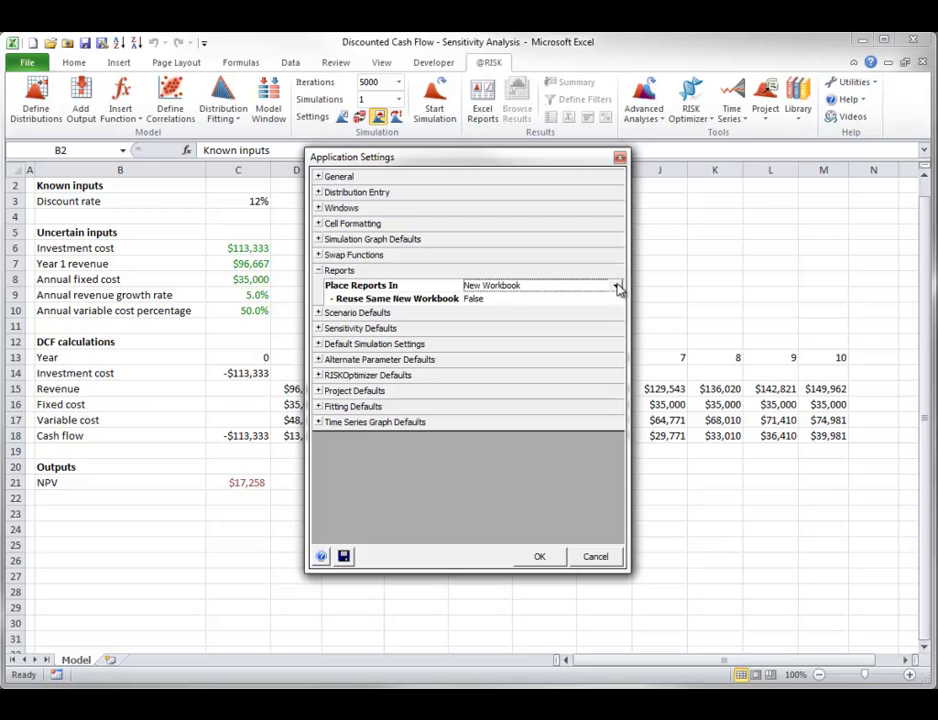
click(617, 286)
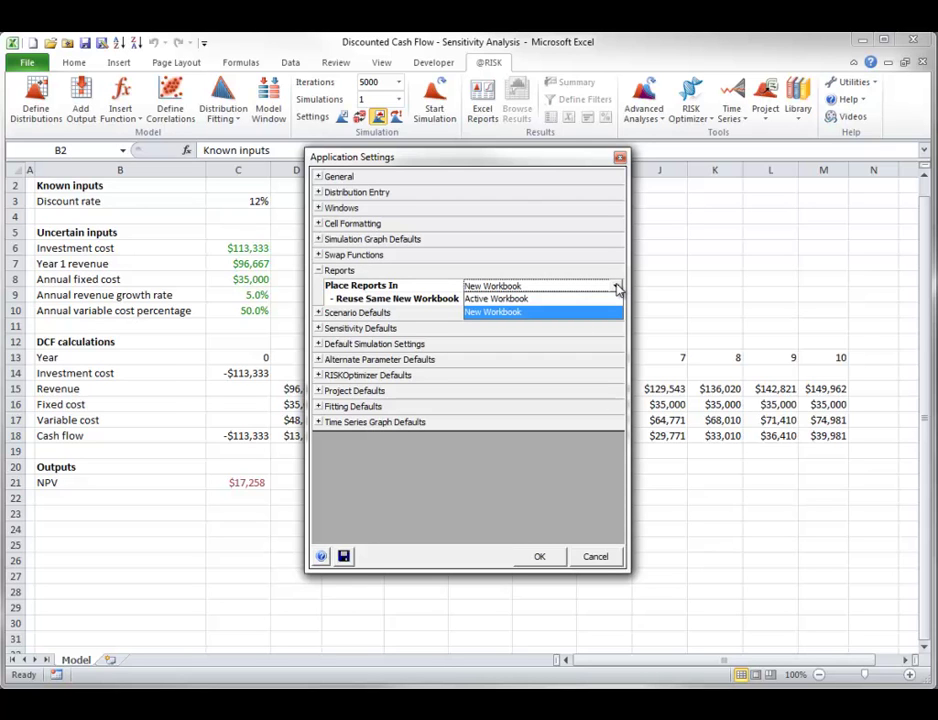
click(617, 287)
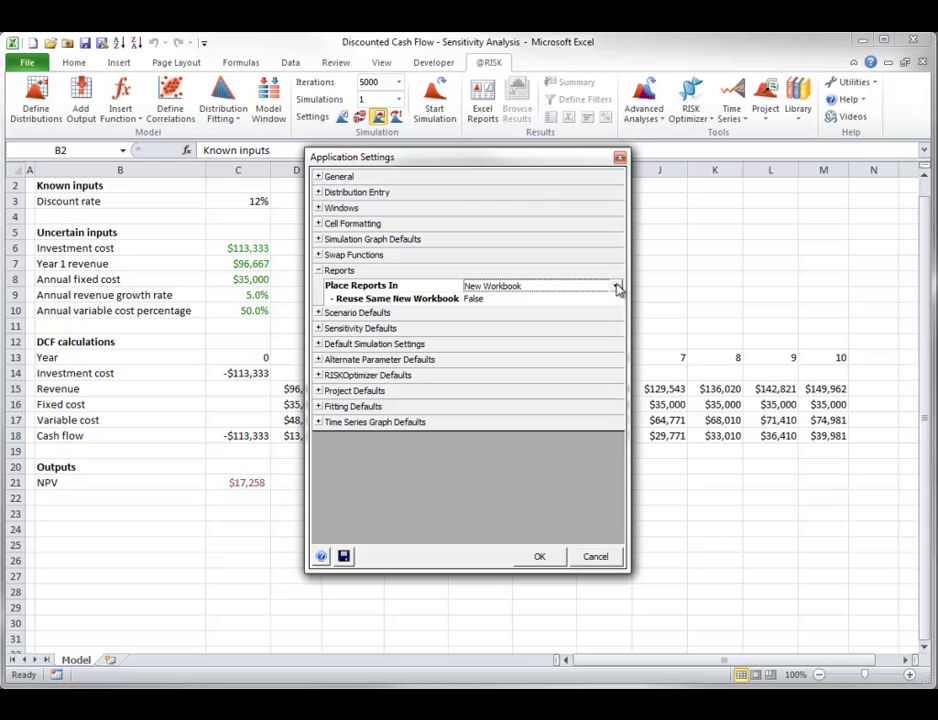
Glance at the Reset/Export/Import options, then cancel Application Settings without changes
click(344, 556)
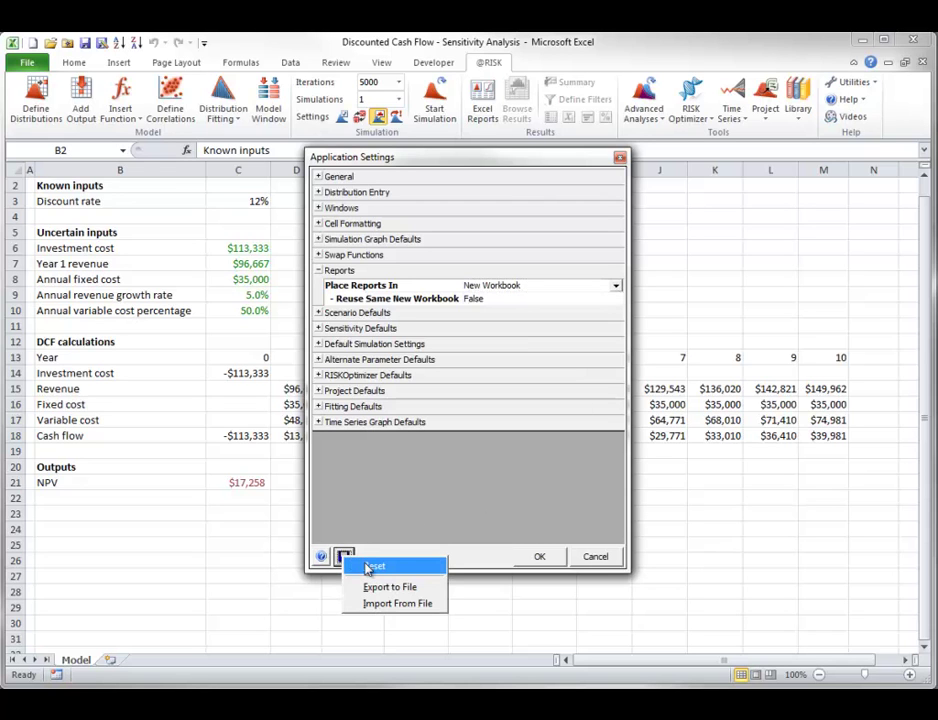
click(600, 558)
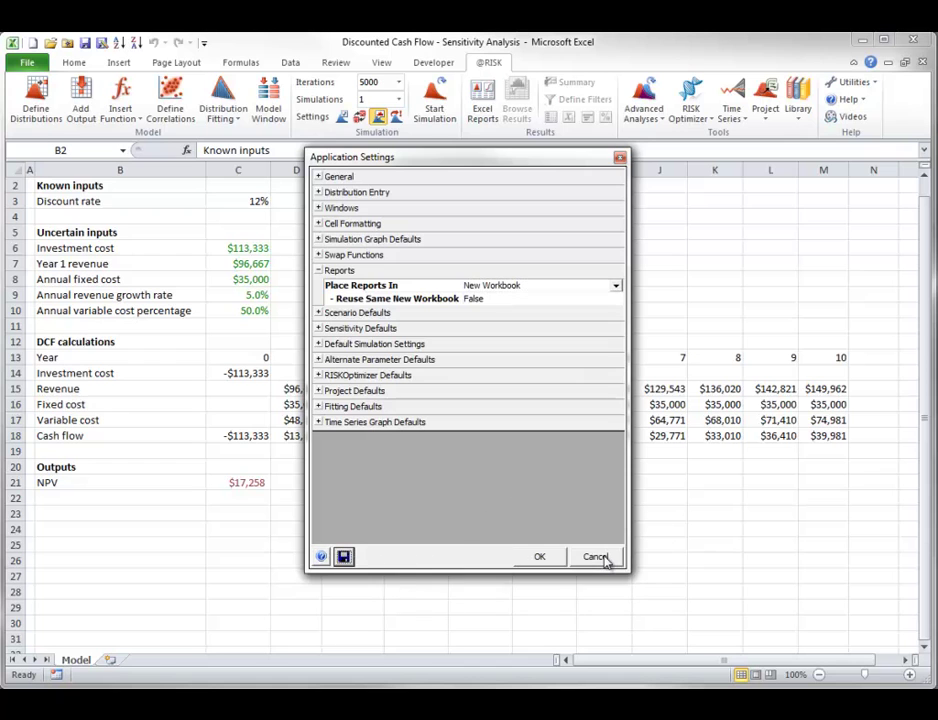
click(853, 82)
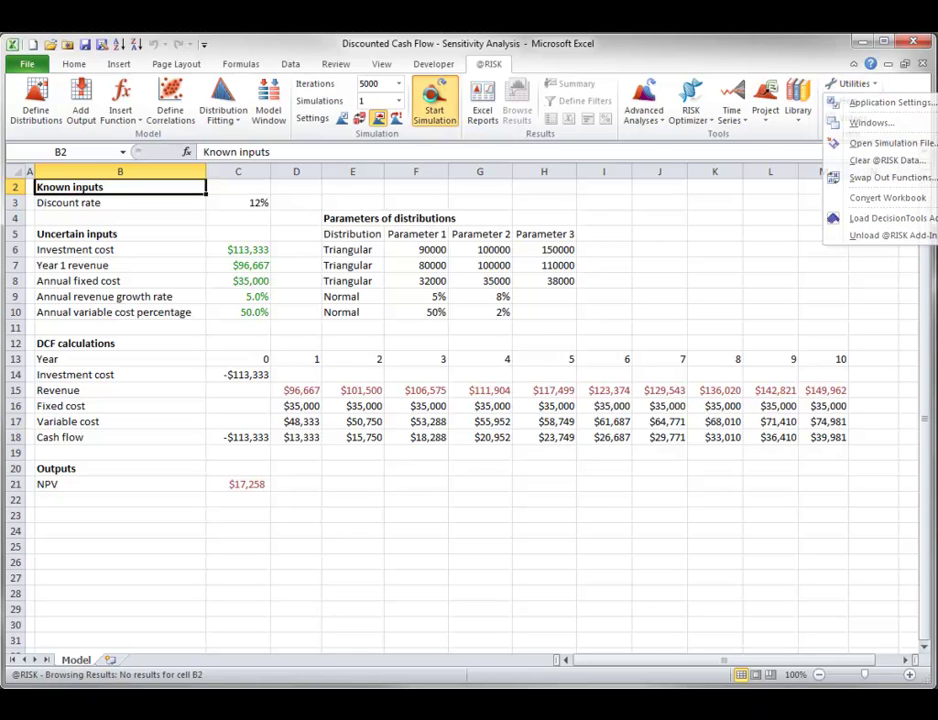
Show the simulated year 1 Revenue (D15) and NPV (C21) distribution graphs
click(434, 100)
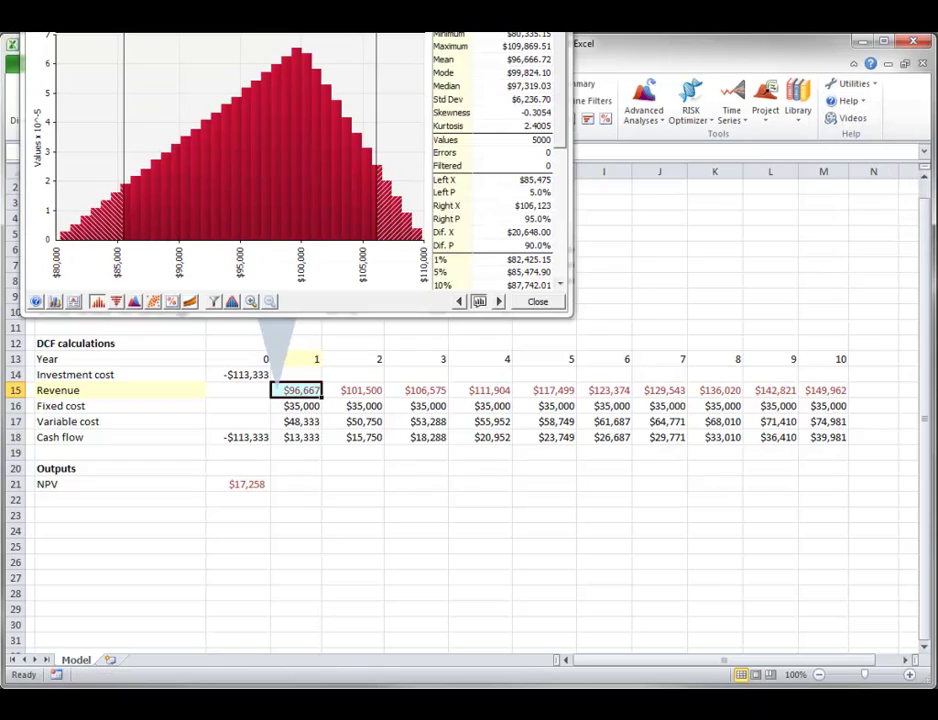
drag(163, 104, 281, 80)
click(241, 484)
drag(190, 65, 286, 67)
Create a Summary Trend graph of the yearly Revenue cells
click(229, 397)
click(258, 413)
drag(289, 390, 815, 390)
click(430, 566)
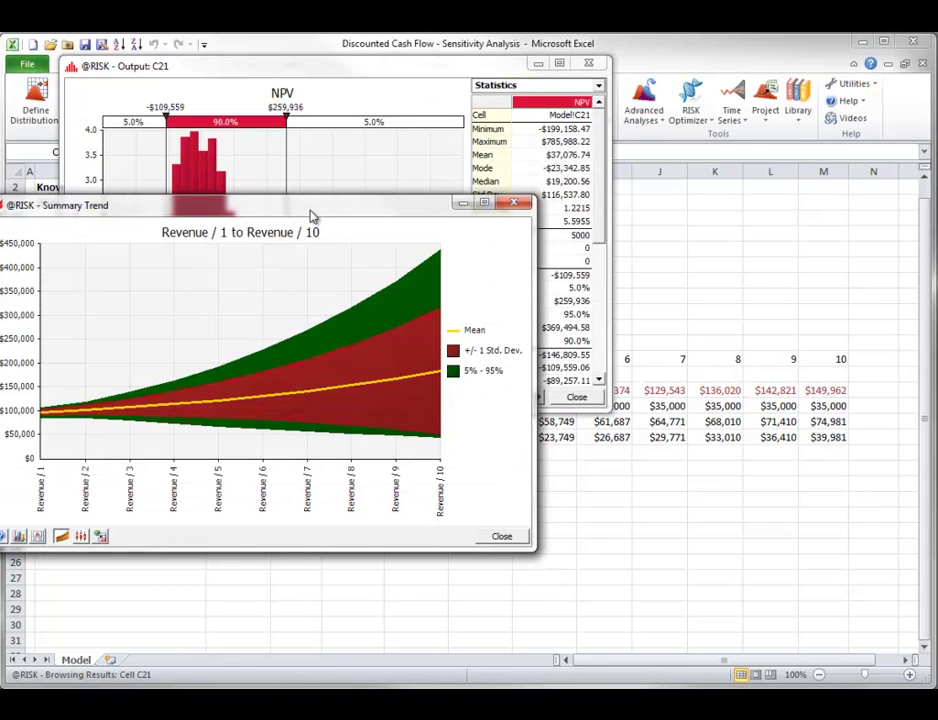
drag(310, 214, 374, 161)
Create an NPV vs Investment cost (C6) scatter plot, then list open graphs via Utilities > Windows
click(300, 67)
click(190, 397)
click(238, 248)
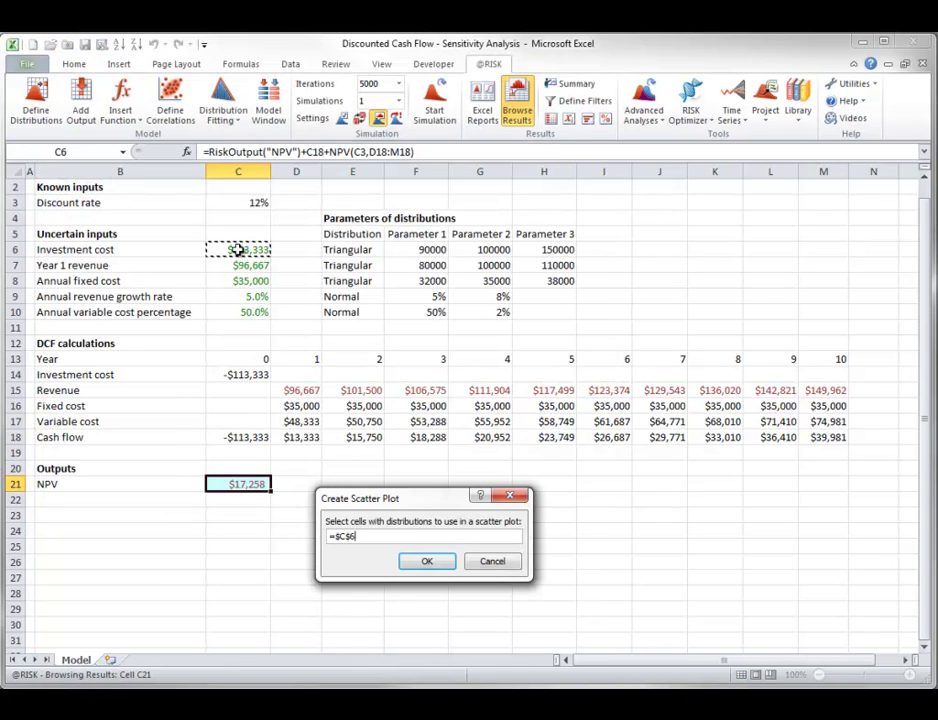
click(424, 561)
drag(266, 233, 341, 211)
click(853, 84)
click(863, 126)
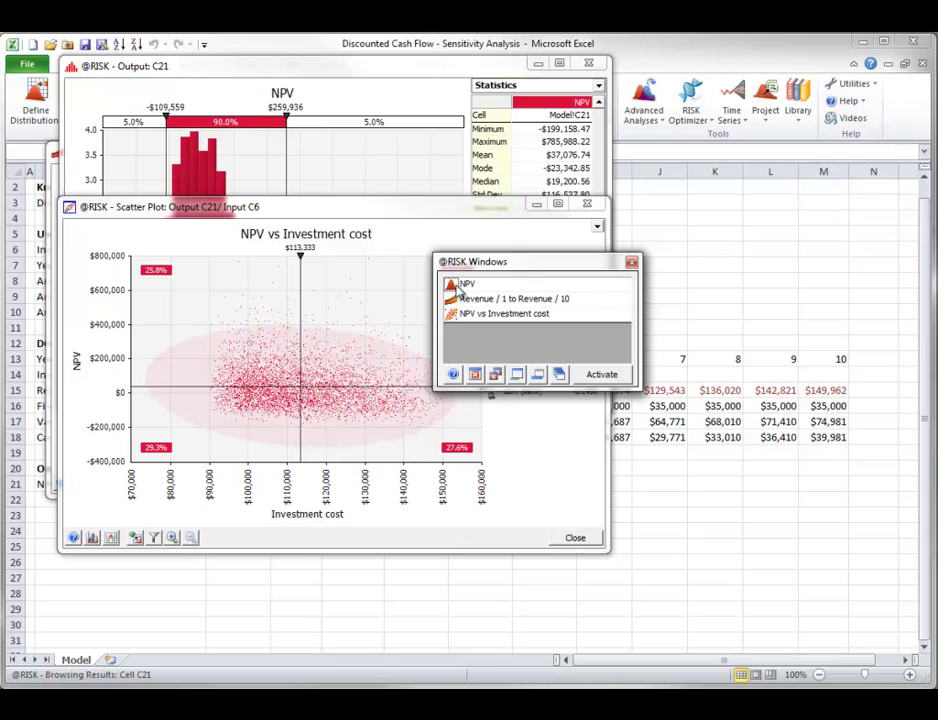
click(467, 286)
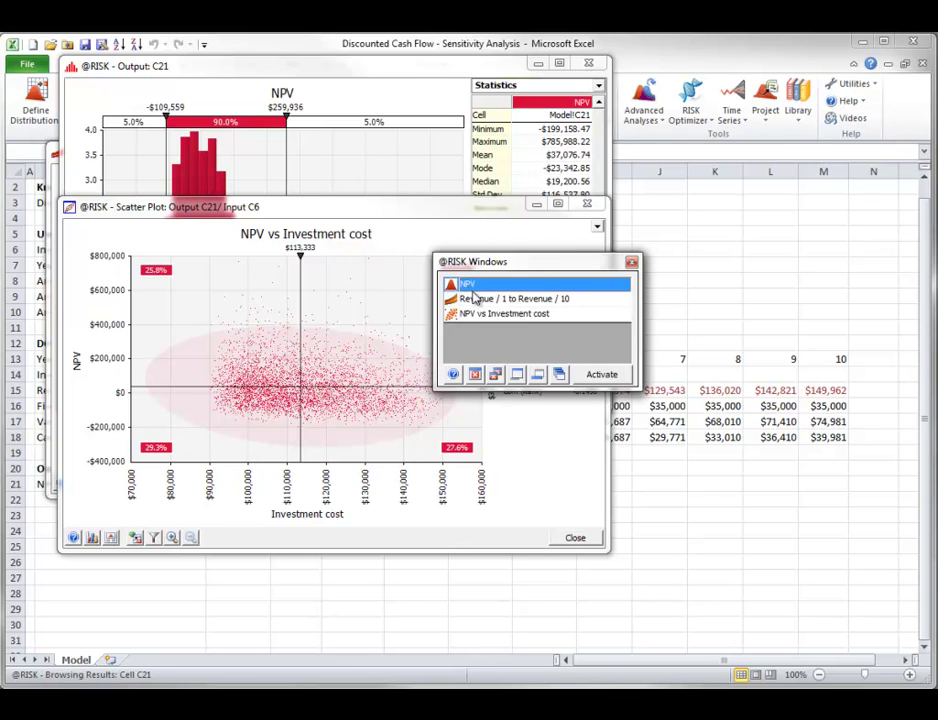
click(601, 375)
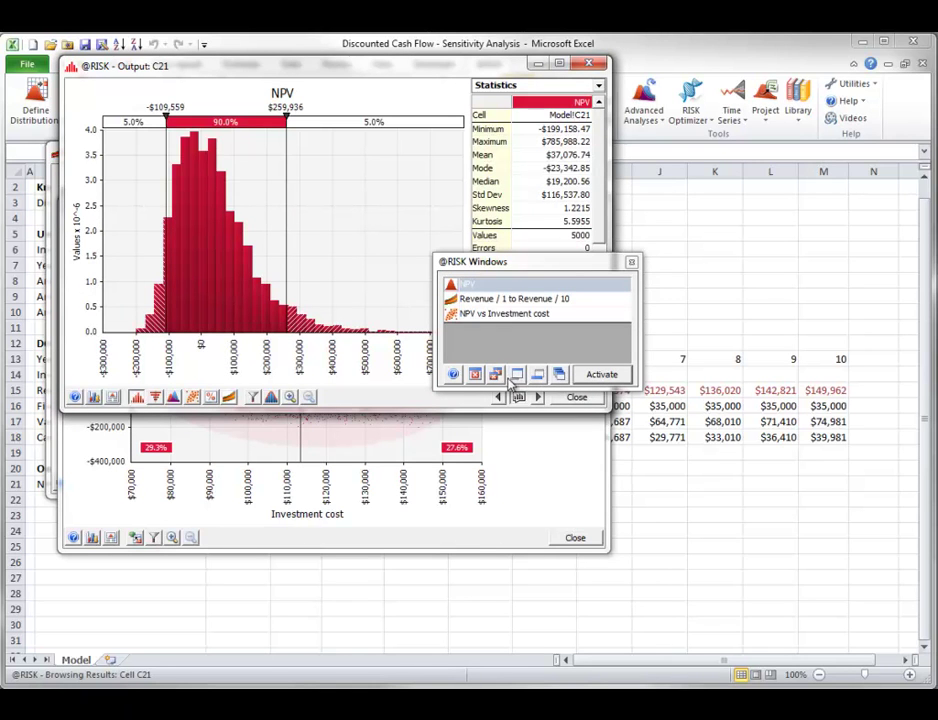
click(495, 375)
click(632, 264)
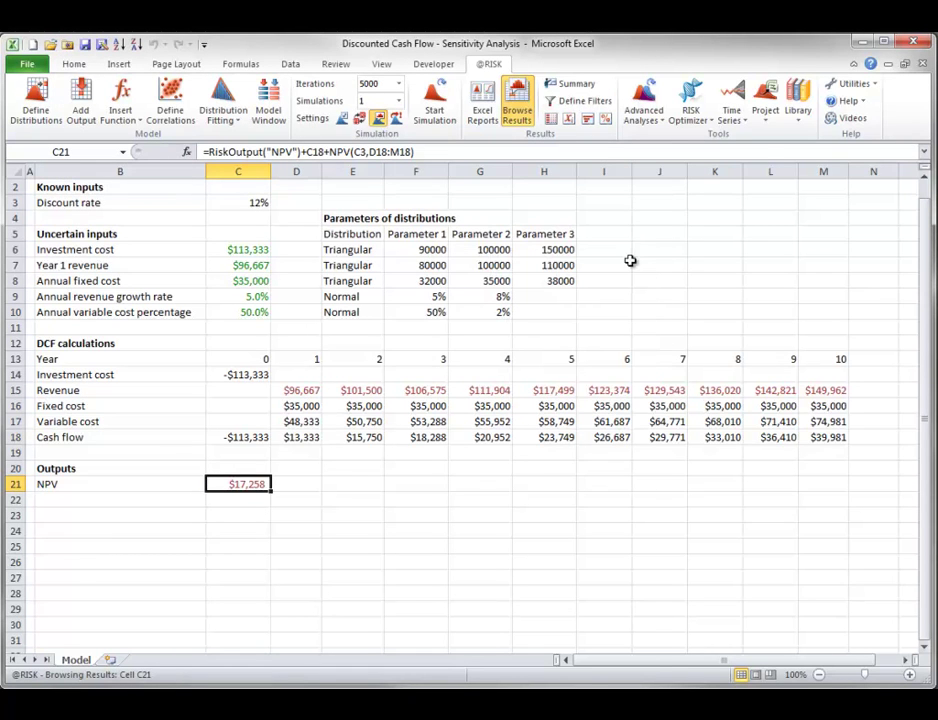
click(851, 83)
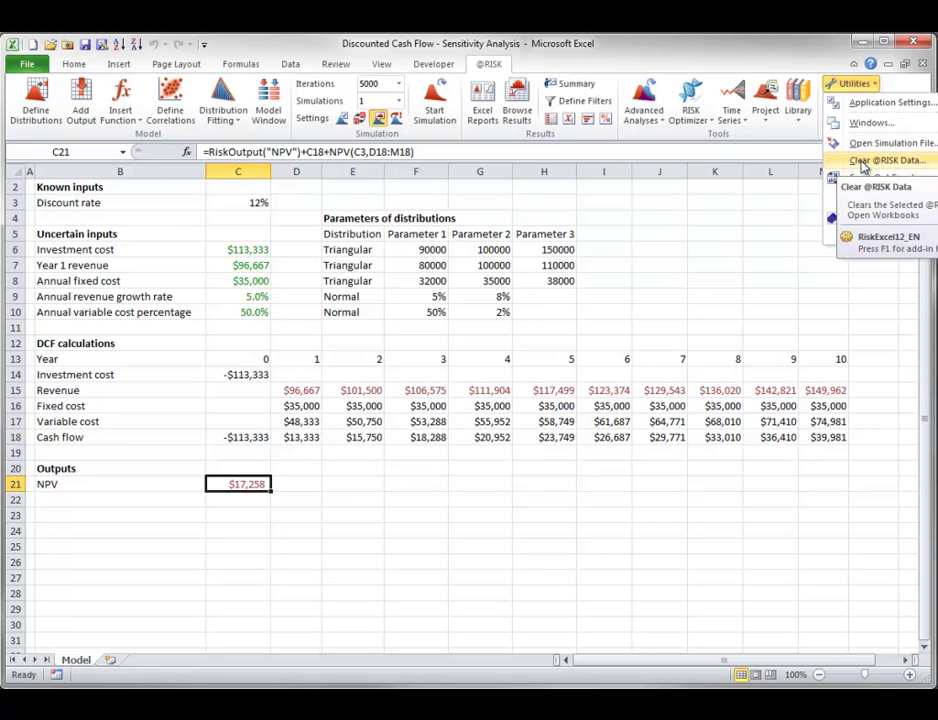
click(864, 163)
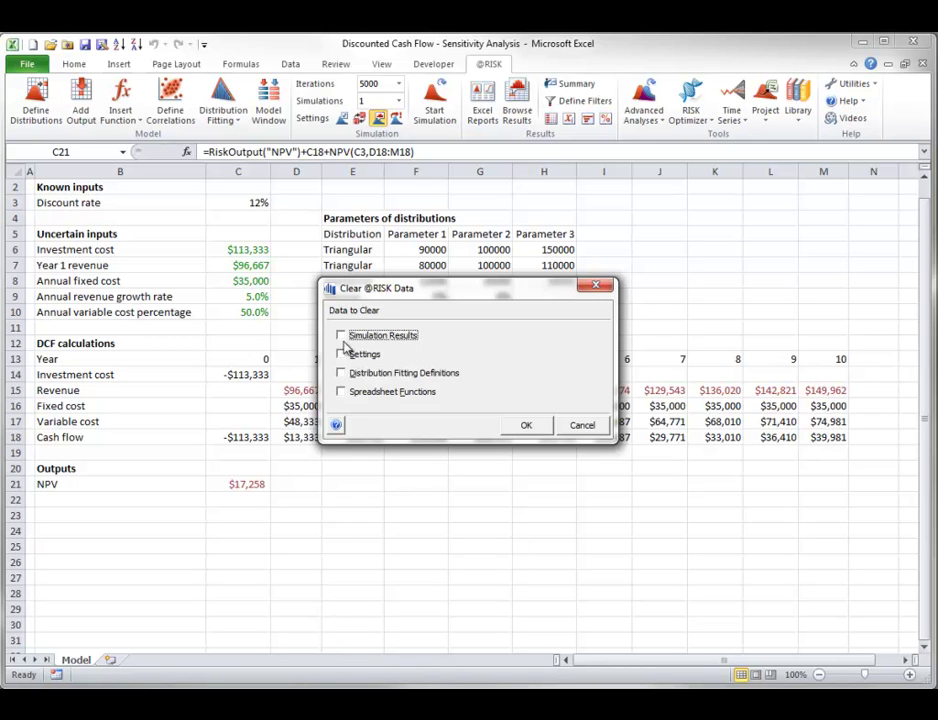
Clear the stored Simulation Results from the workbook, confirming the deletion with Yes
click(341, 336)
click(528, 428)
click(334, 400)
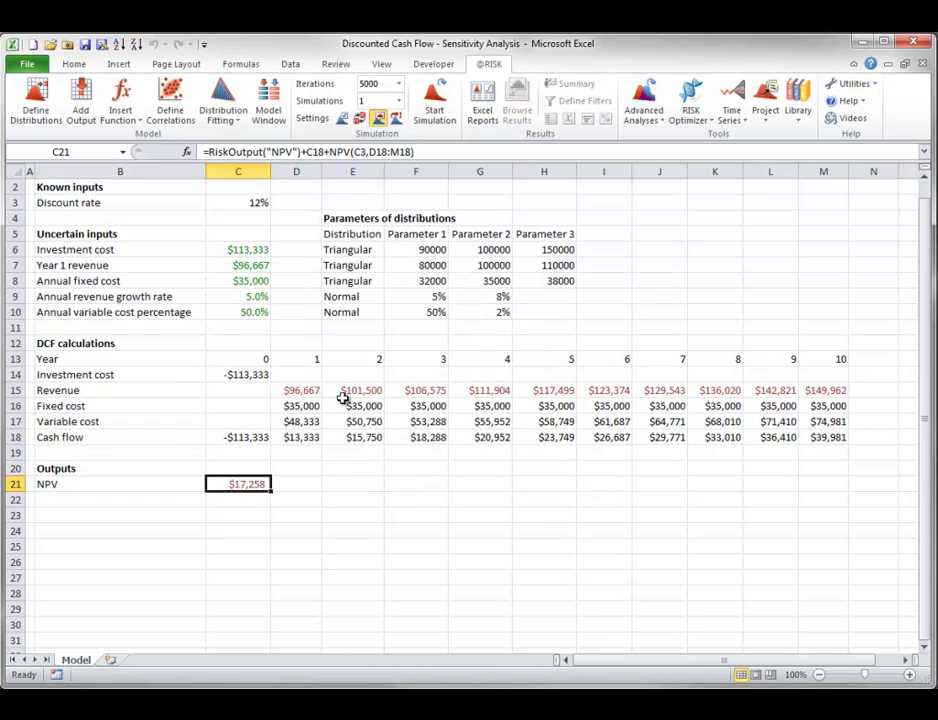
click(872, 86)
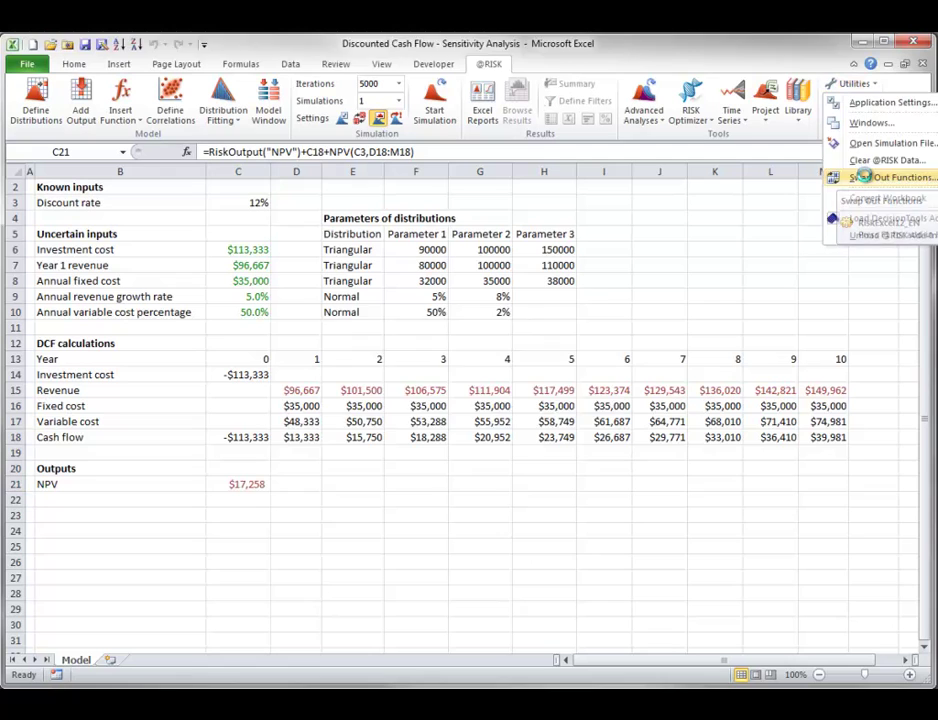
click(866, 179)
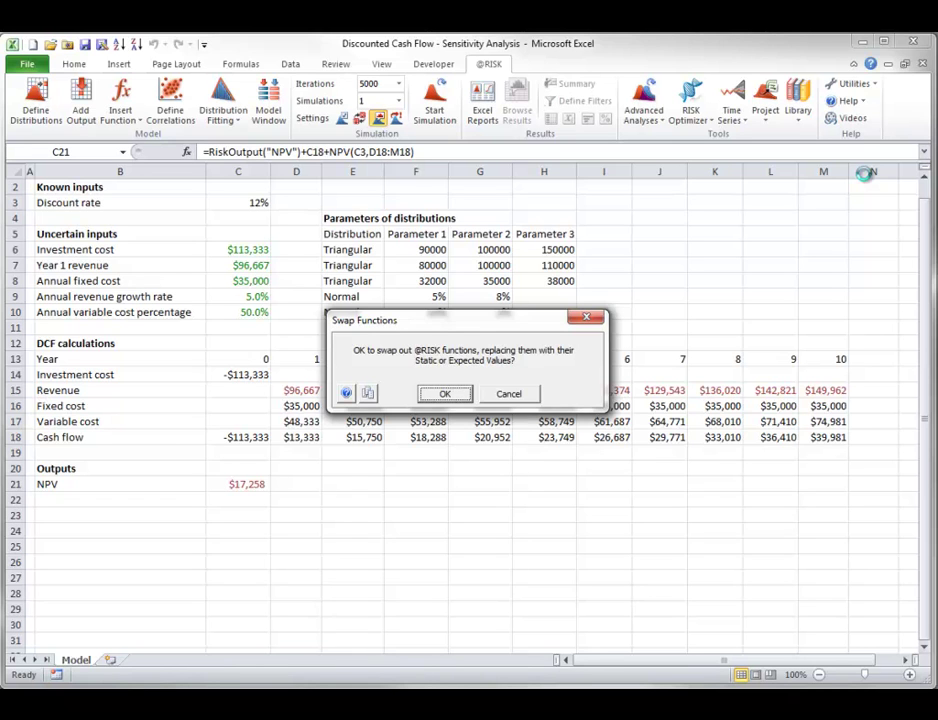
click(447, 394)
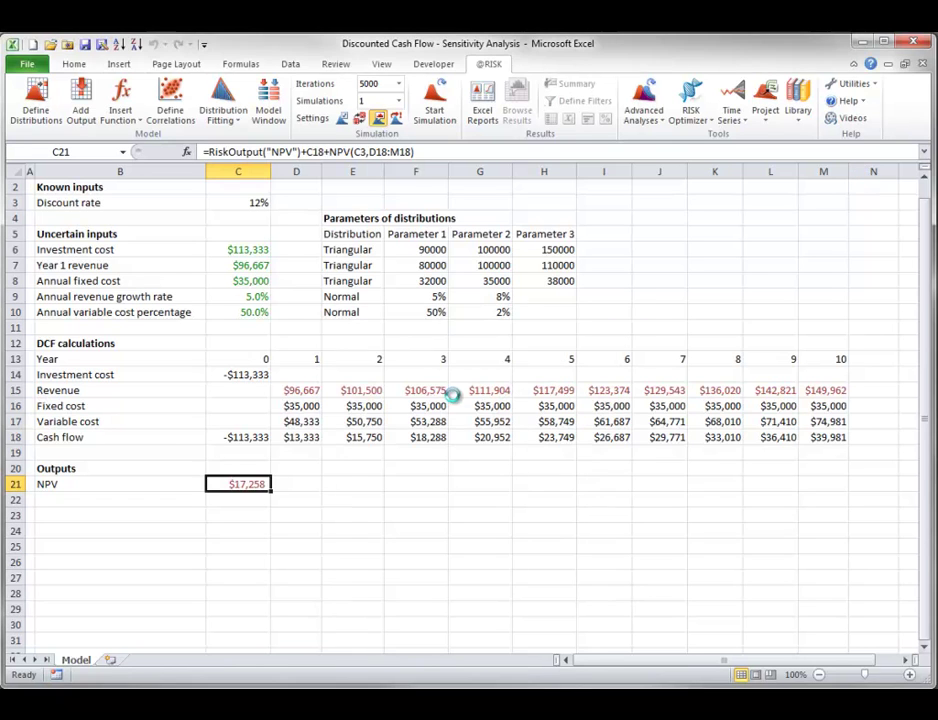
click(246, 251)
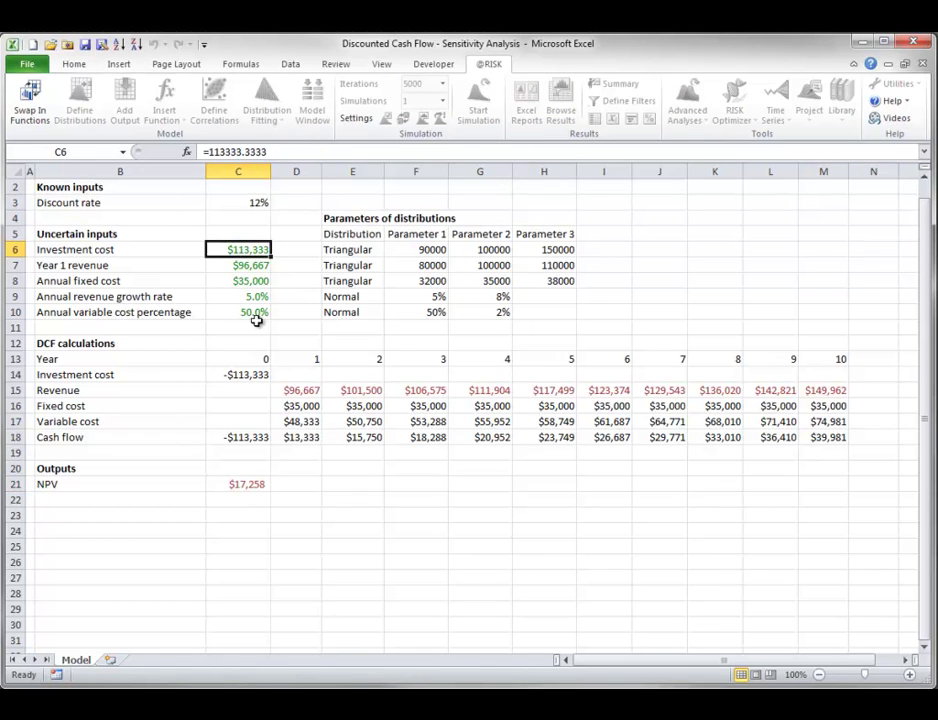
click(247, 482)
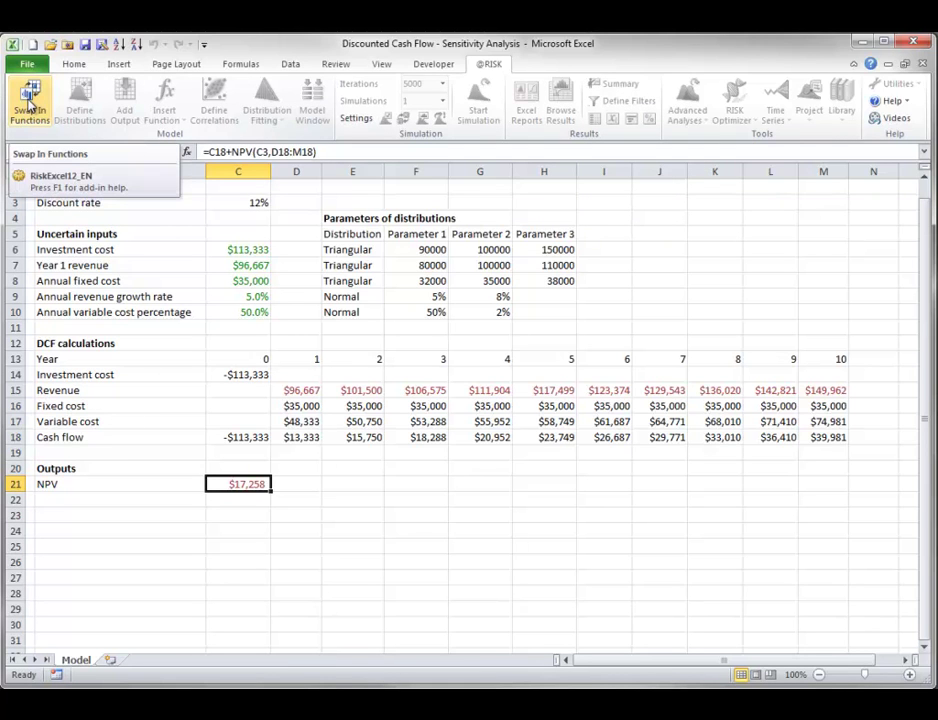
click(30, 104)
click(446, 395)
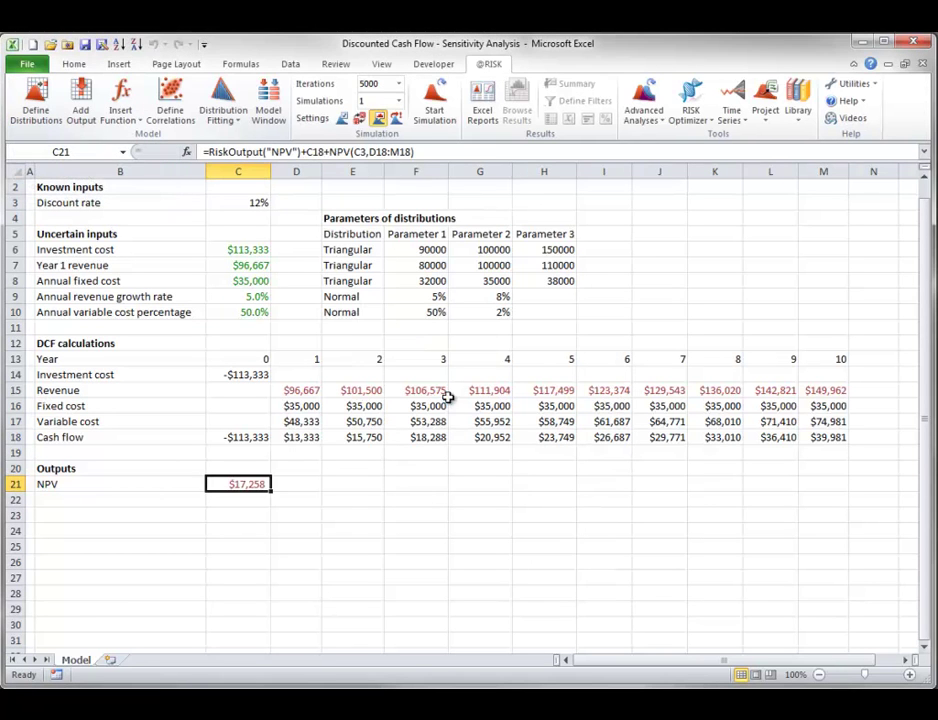
click(236, 249)
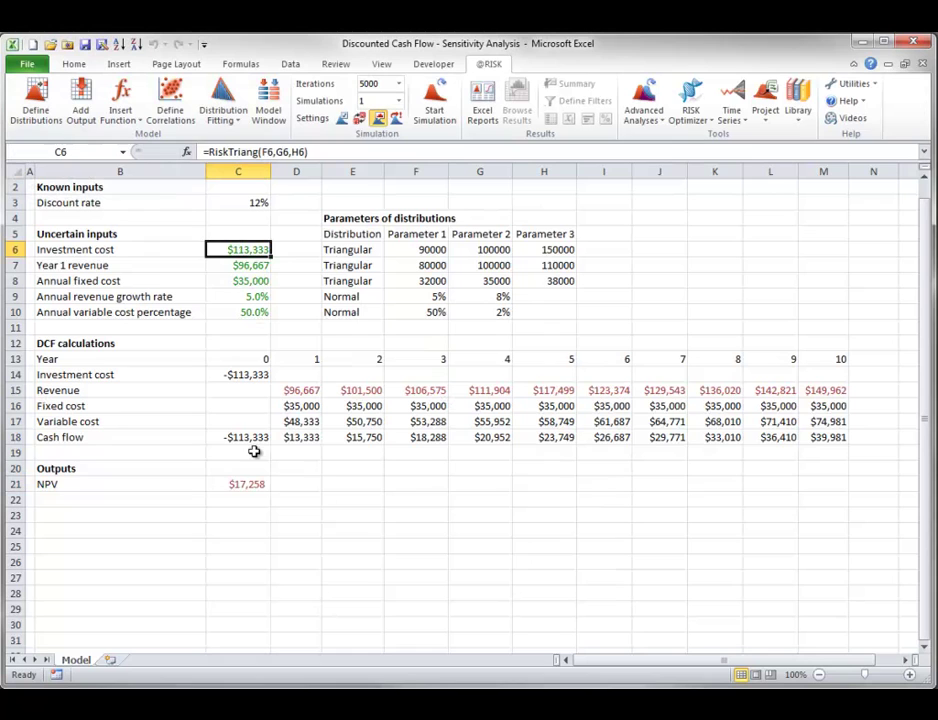
click(236, 484)
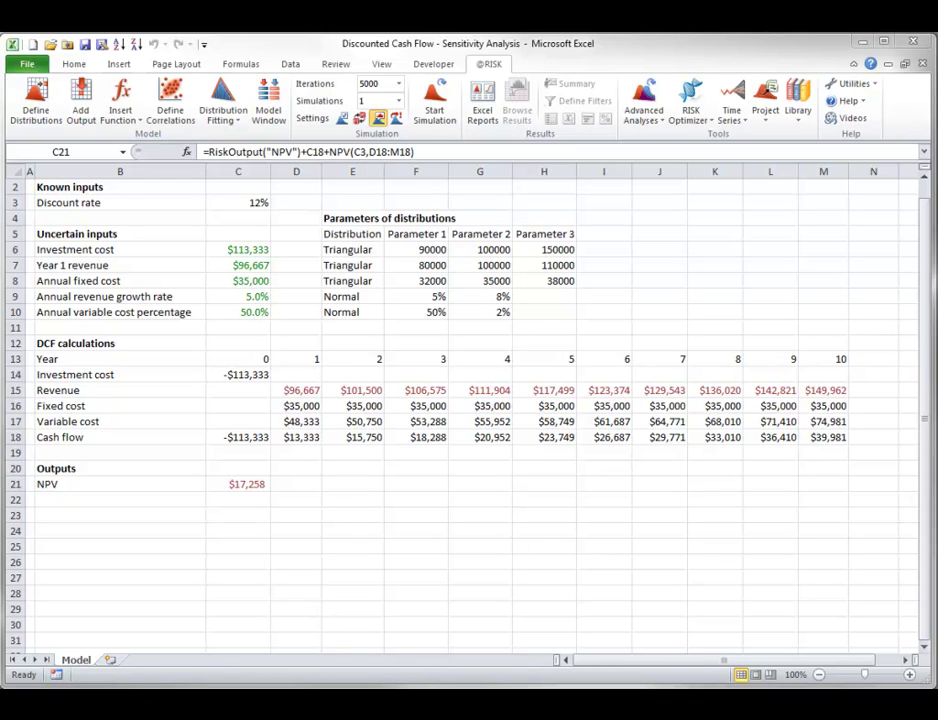
click(872, 84)
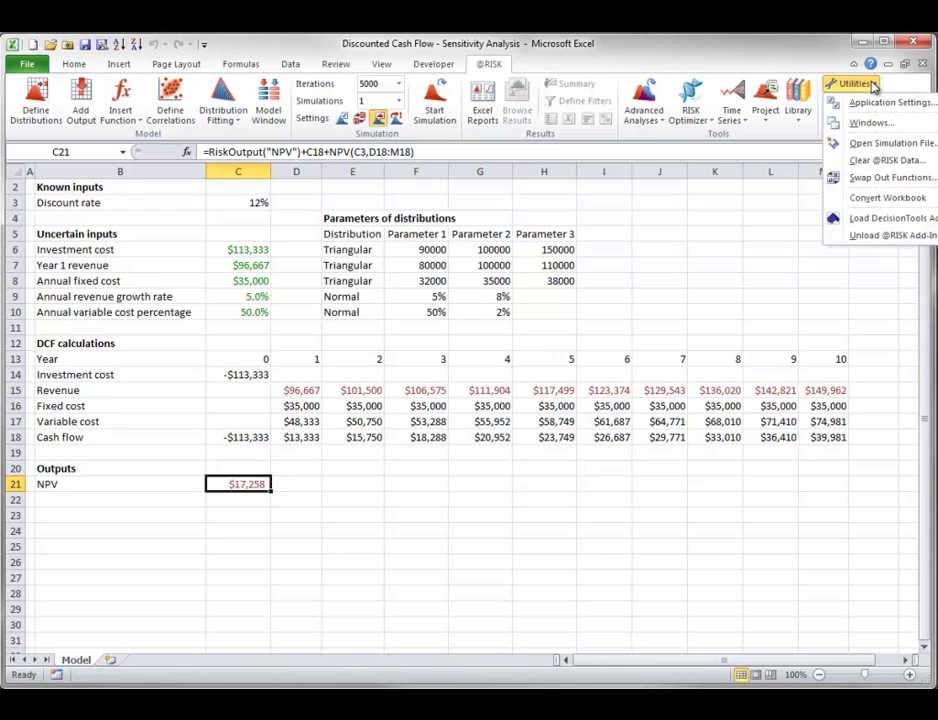
mouse_move(876, 200)
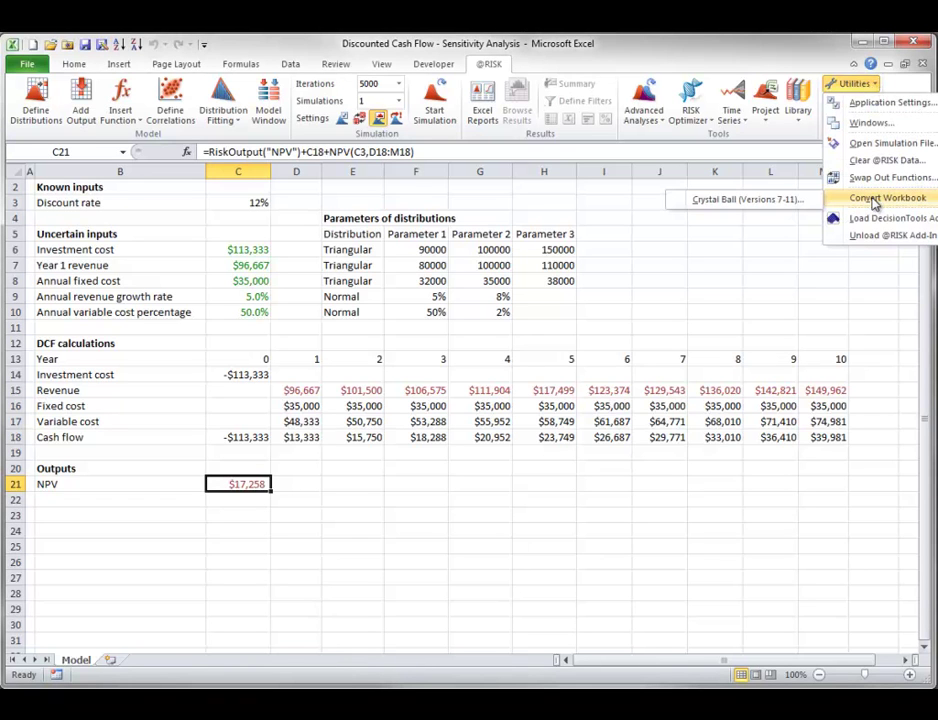